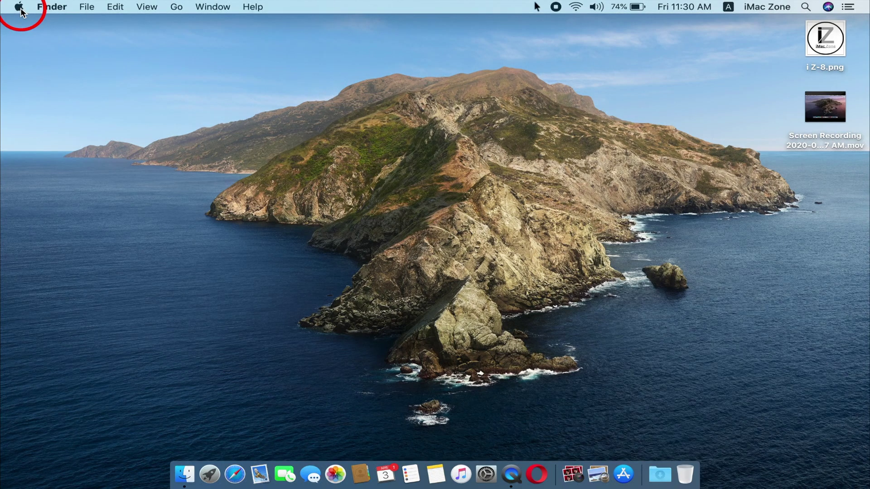
- Check the installed macOS version in the system information window and close it
left_click(19, 6)
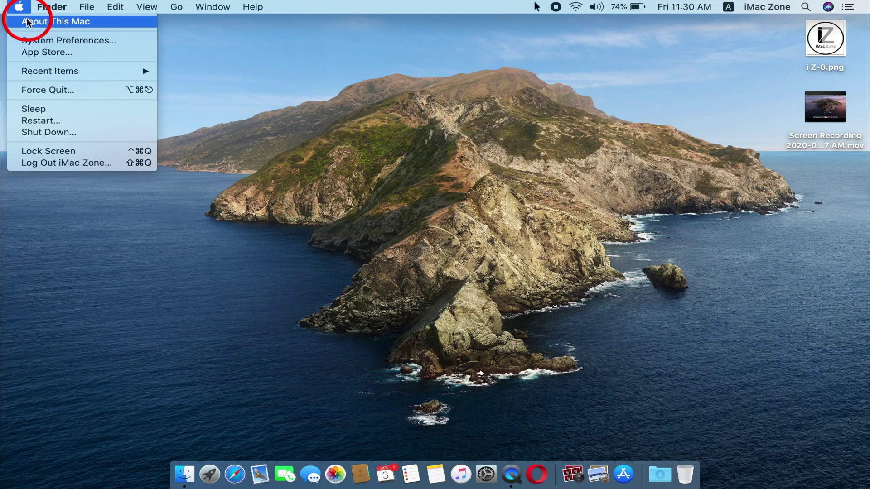
left_click(28, 21)
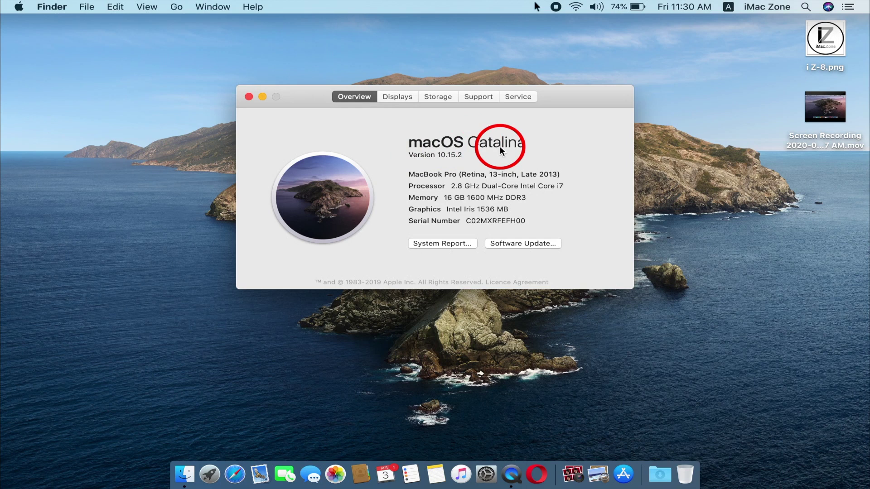
left_click(250, 97)
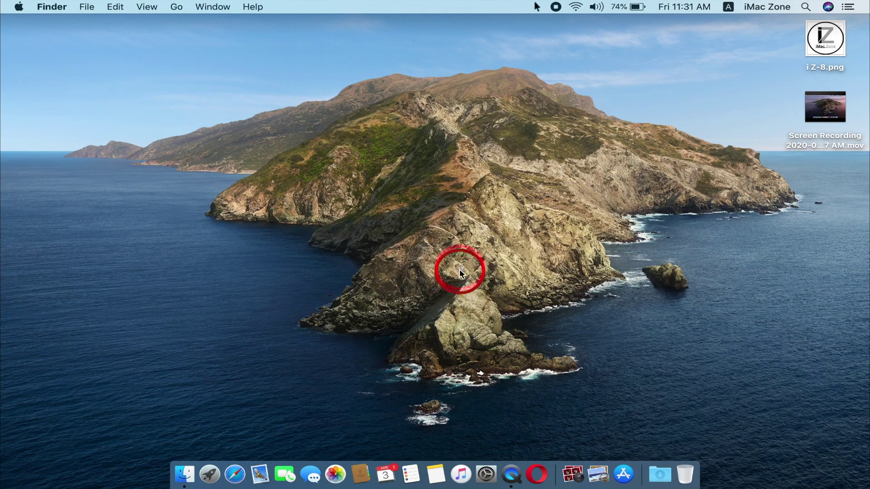
right_click(411, 229)
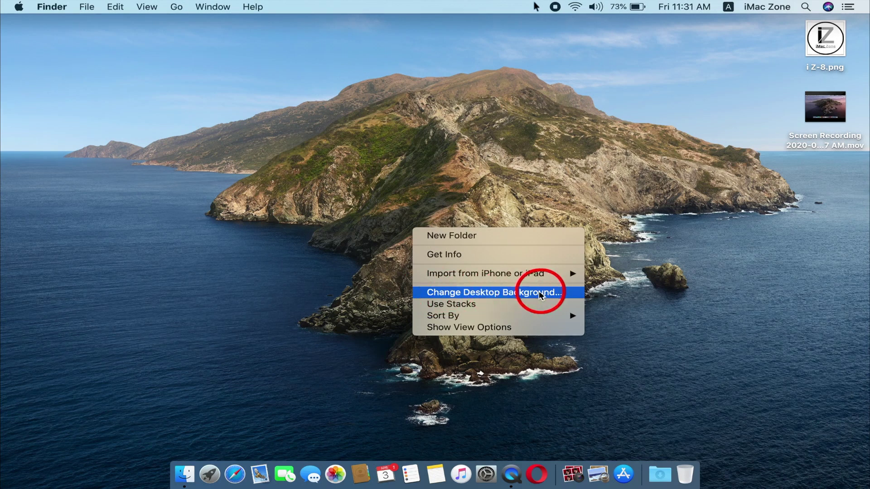
left_click(346, 236)
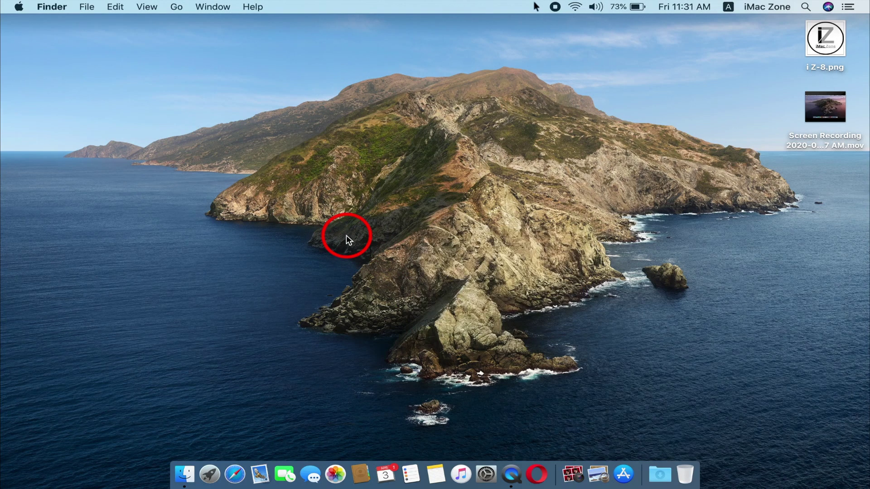
right_click(287, 280)
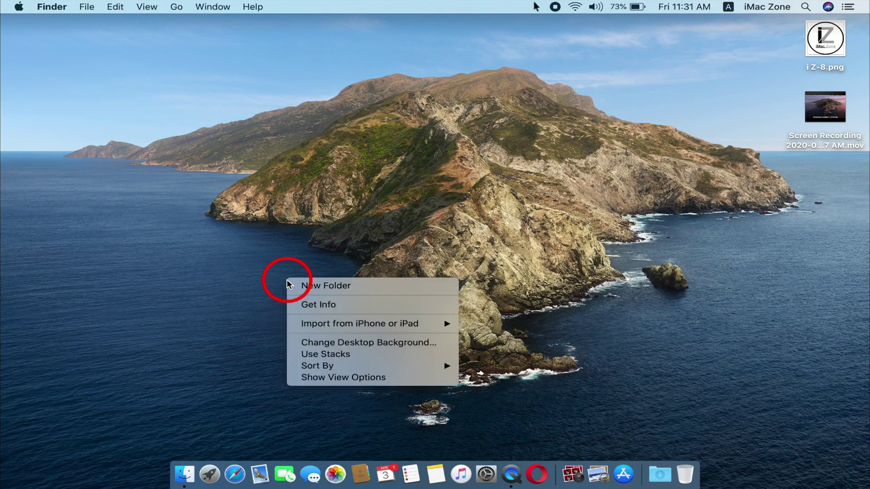
left_click(238, 249)
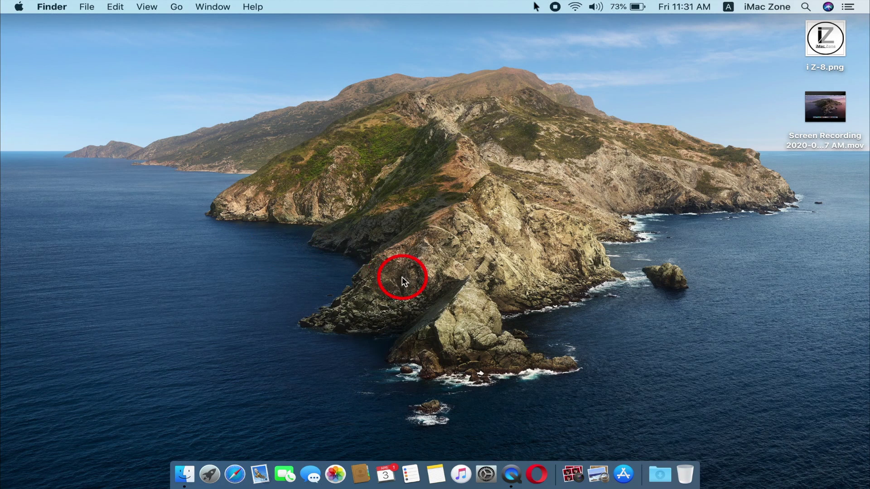
right_click(267, 271)
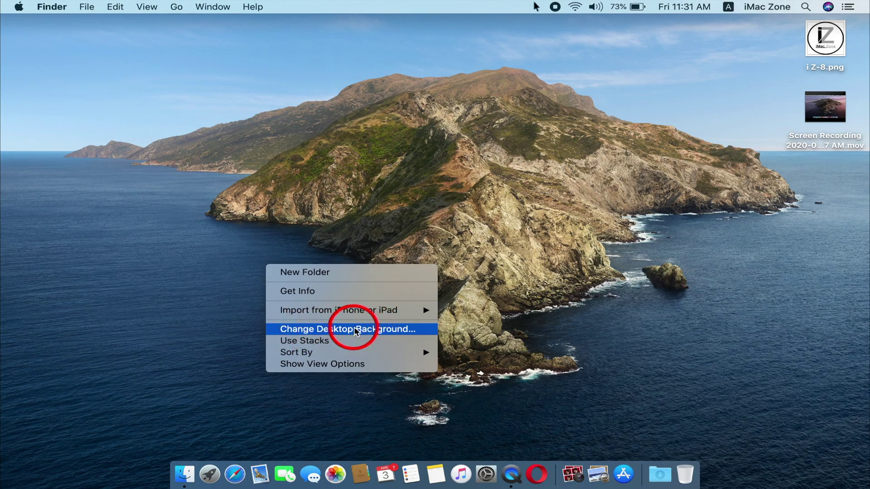
left_click(177, 271)
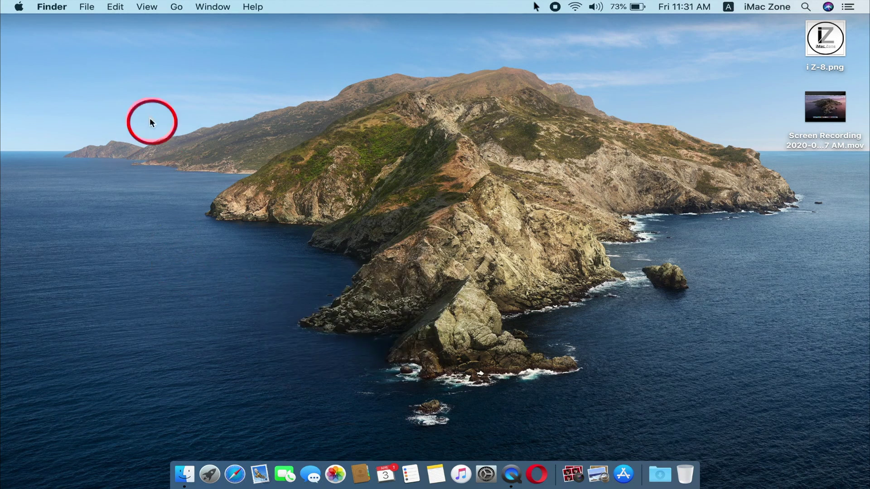
- Open the Desktop & Screen Saver settings in System Preferences
left_click(19, 8)
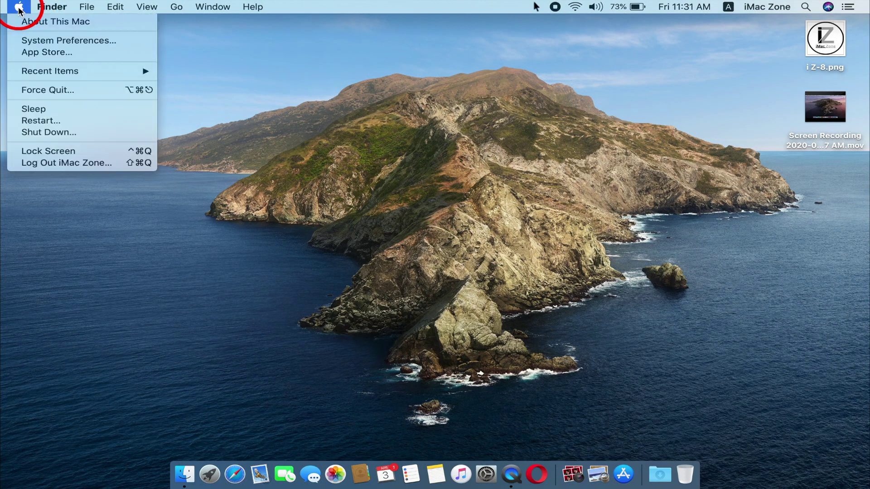
left_click(31, 40)
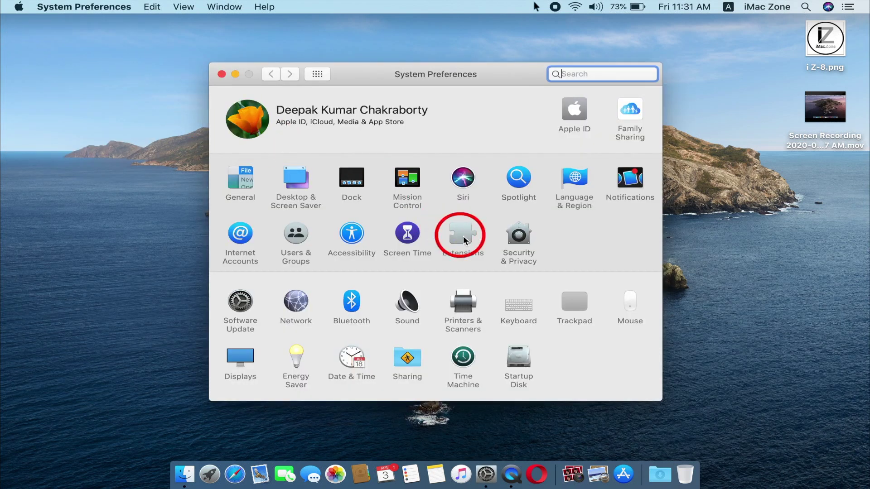
left_click(297, 183)
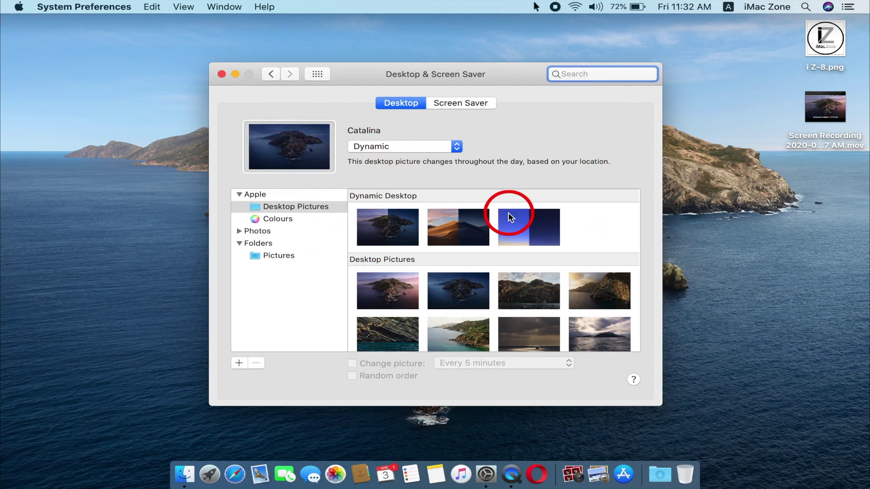
- Try the dynamic desktops one after another: Catalina, the desert dunes and Solar Gradients
left_click(397, 215)
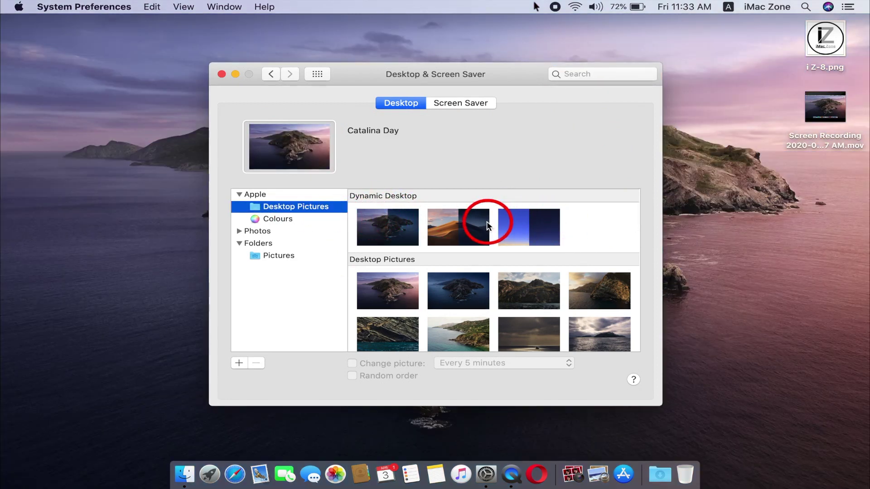
left_click(394, 224)
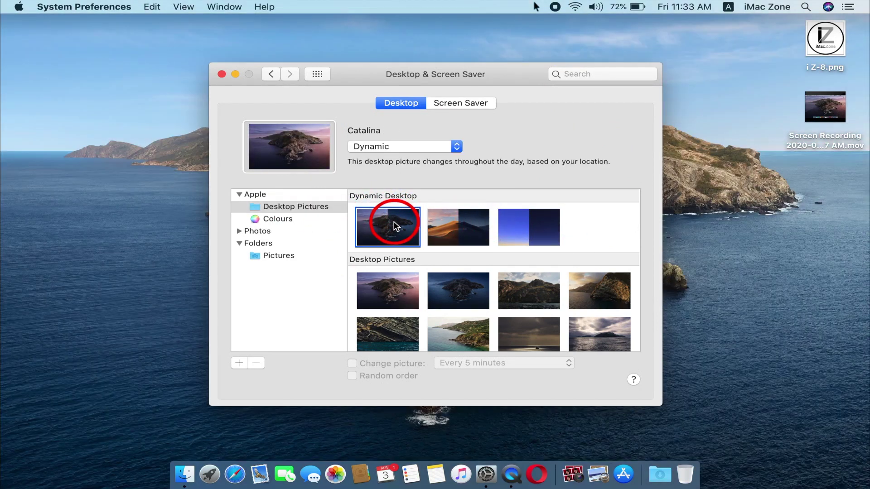
left_click(459, 231)
left_click(532, 225)
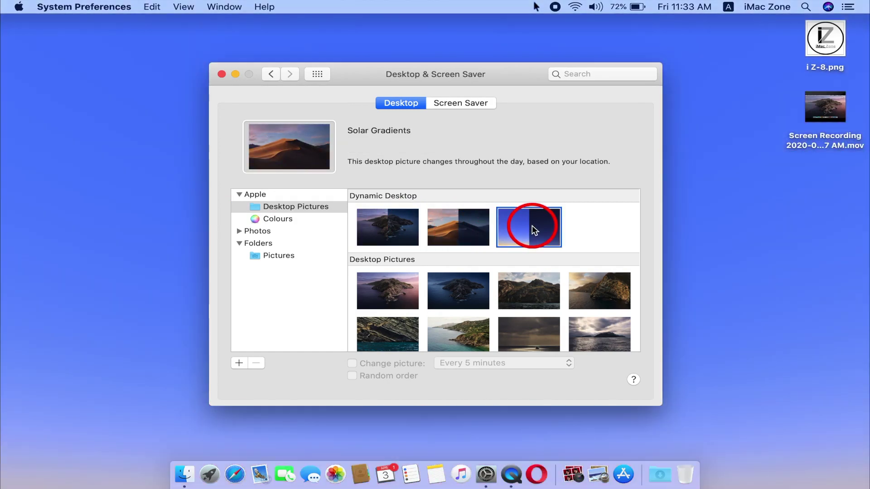
left_click(378, 225)
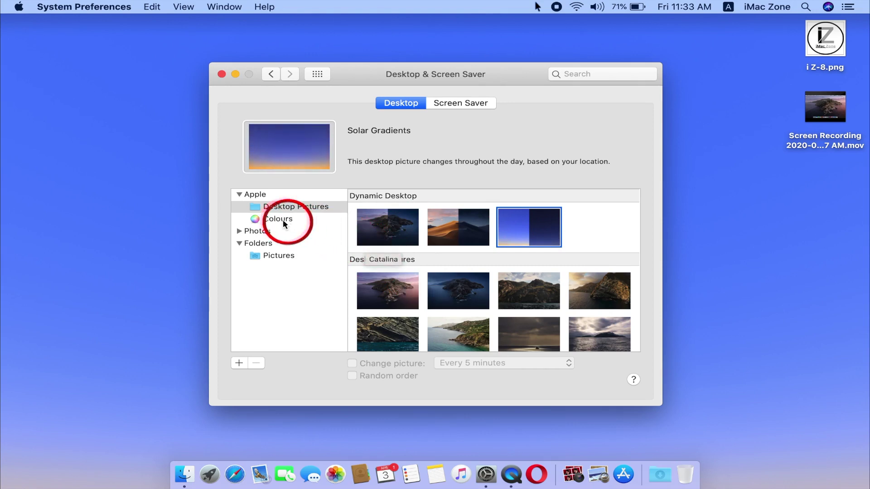
- Apply the Mojave Day still picture as the desktop background and shift the settings window slightly upward
scroll(393, 284, "down", 2)
scroll(393, 285, "down", 1)
left_click(449, 308)
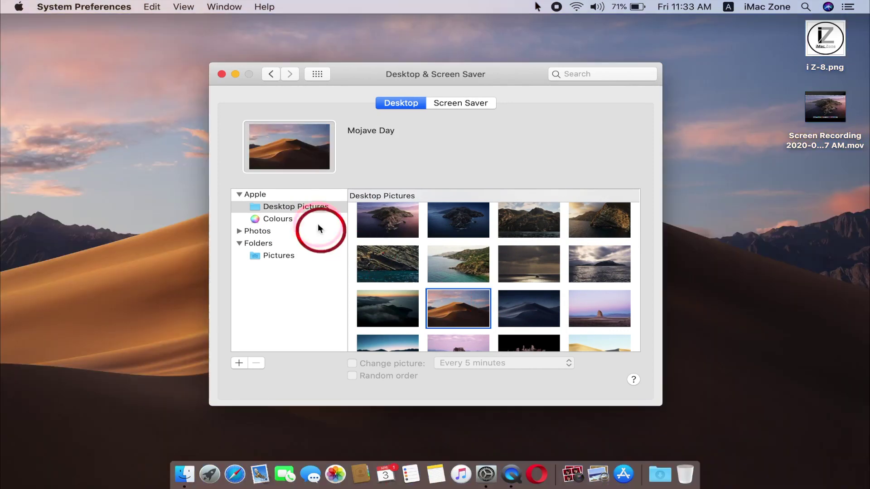
mouse_move(368, 77)
left_mouse_down()
mouse_move(501, 77)
mouse_move(372, 68)
left_mouse_up()
left_click_drag(362, 208, 291, 215)
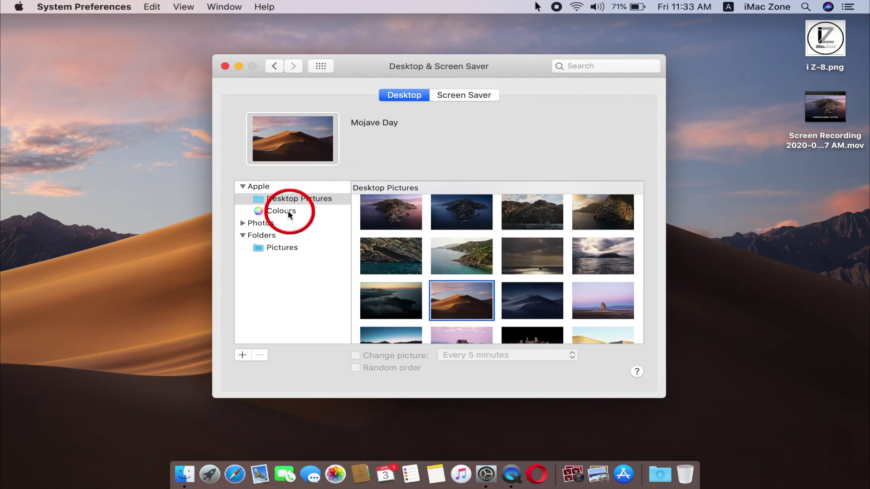
- Try the solid colours Turquoise Green, Cyan and Yellow as the desktop background
left_click(287, 212)
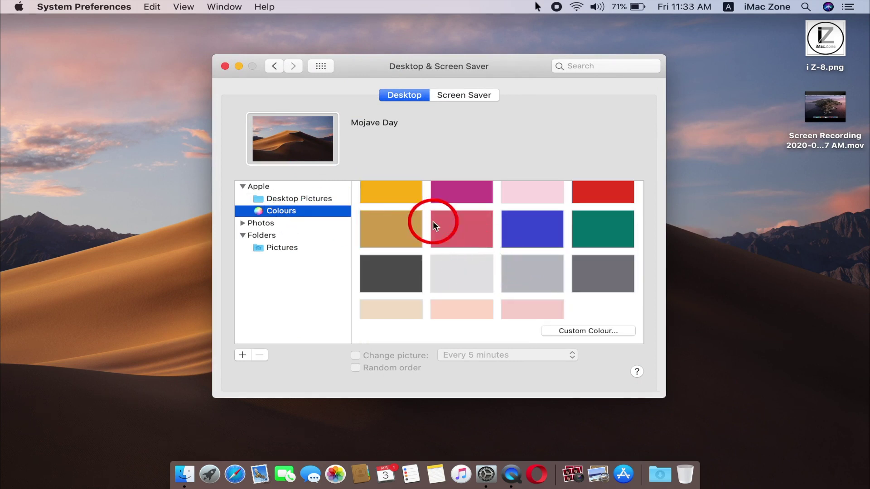
scroll(455, 236, "up", 3)
left_click(455, 210)
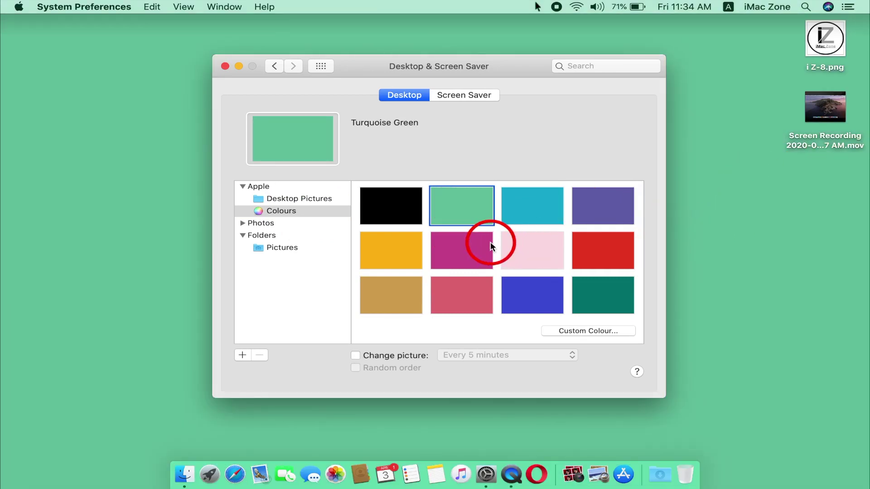
left_click(523, 212)
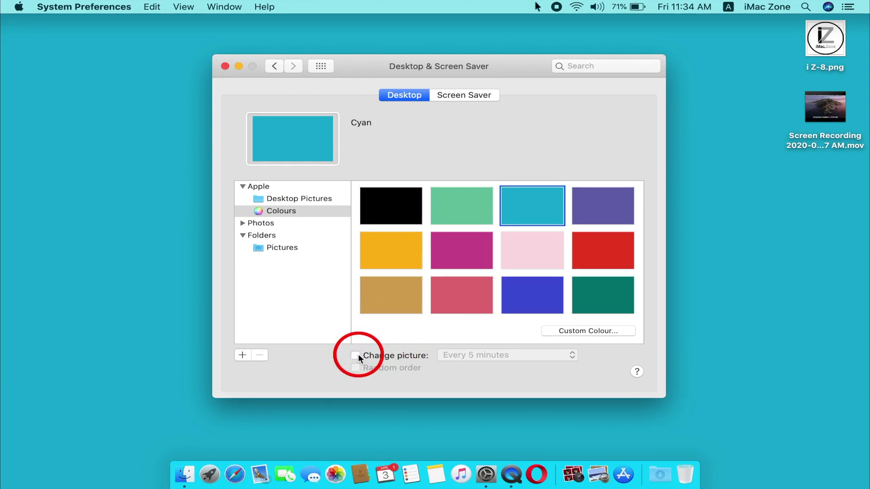
left_click(412, 240)
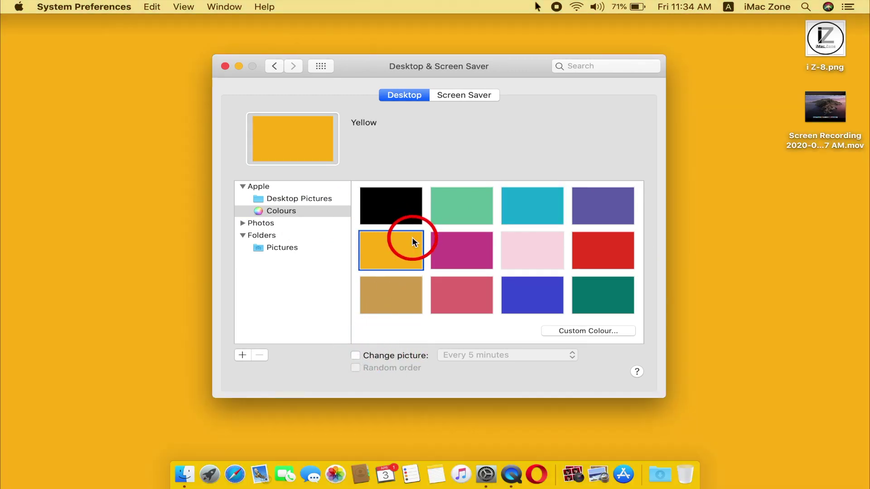
- Make the desktop cycle through the solid colours every minute in random order
left_click(356, 356)
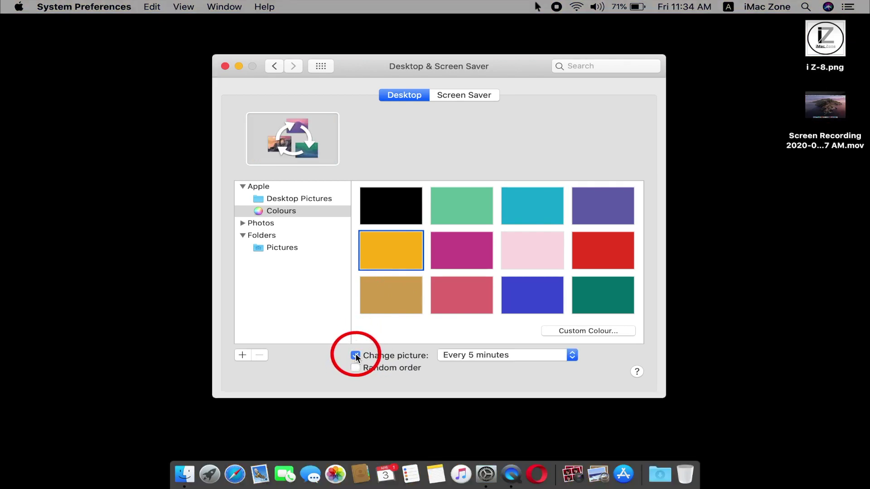
left_click(571, 356)
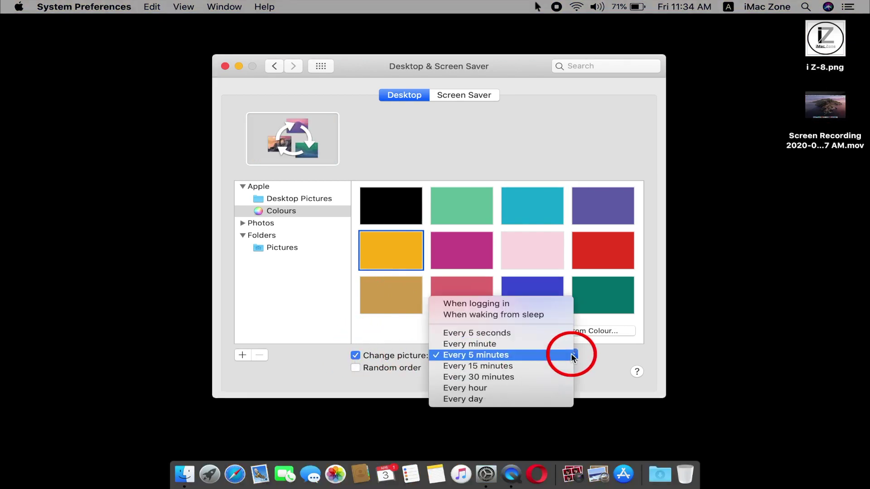
left_click(551, 344)
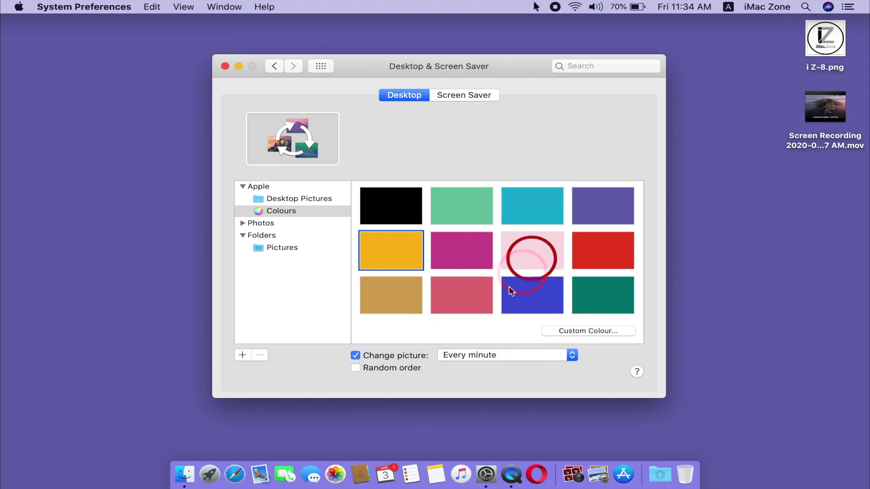
left_click(355, 367)
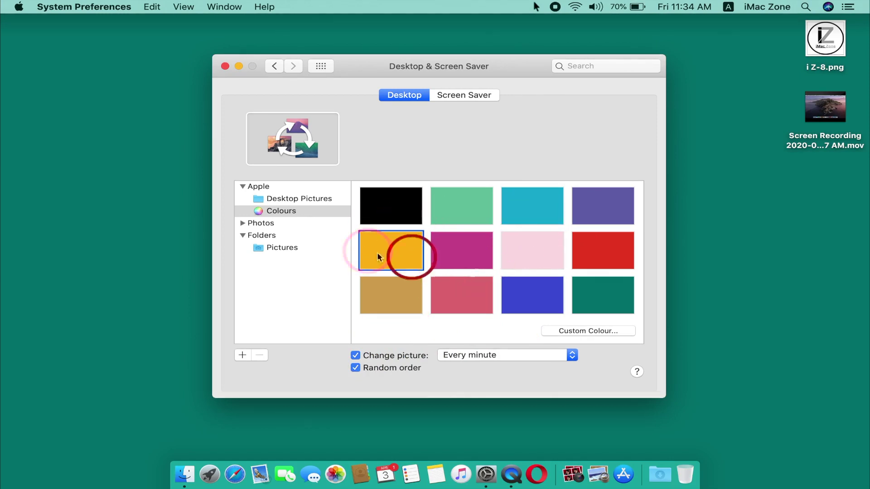
- Look through the Photos and Pictures sources and browse to the Documents folder to add a new picture source
left_click(264, 223)
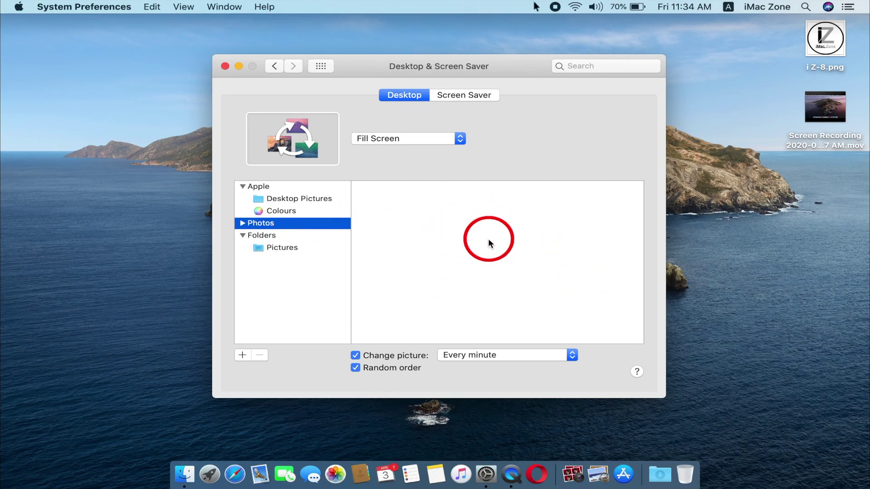
left_click(284, 248)
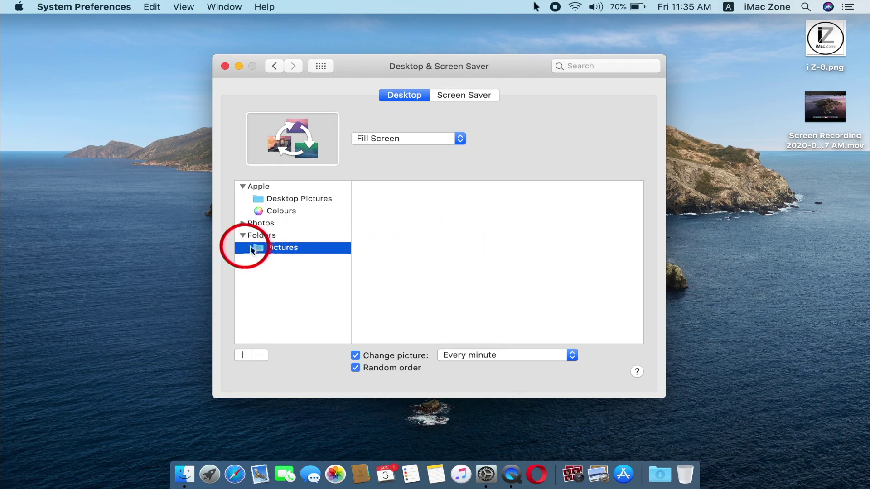
left_click(243, 355)
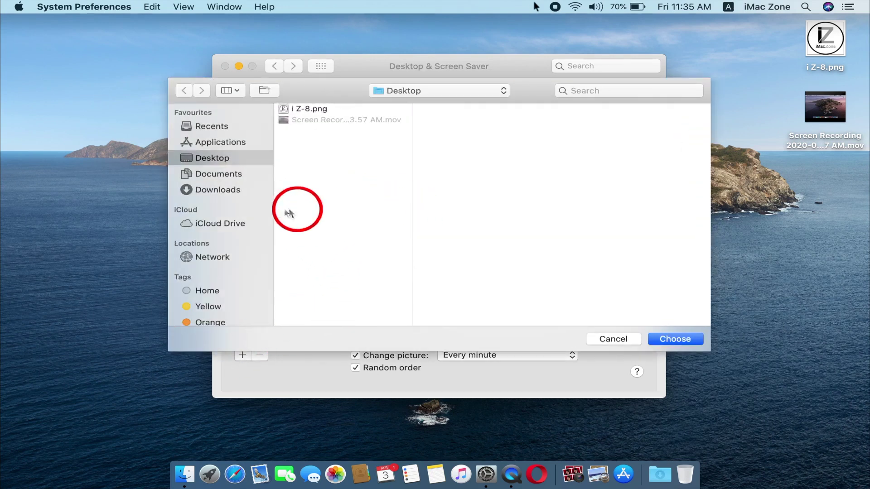
left_click(210, 174)
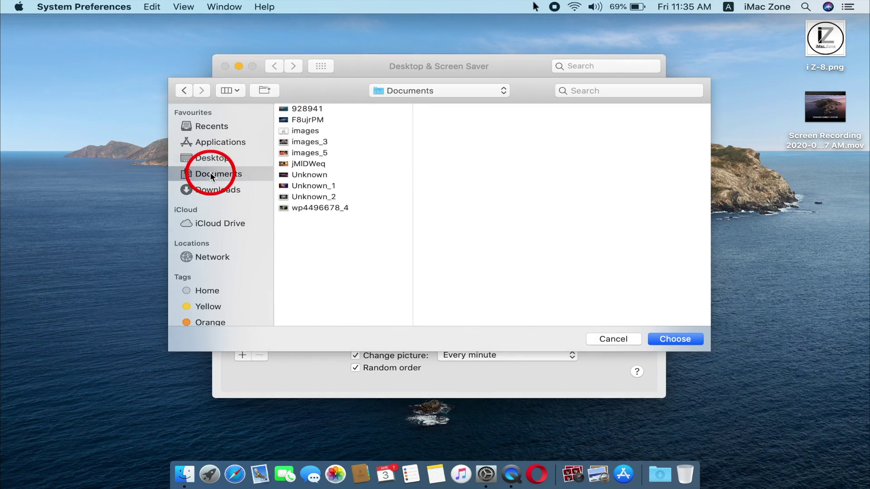
- Preview several images in the Documents folder and choose images_5, the flamingo, as the desktop picture
left_click(308, 186)
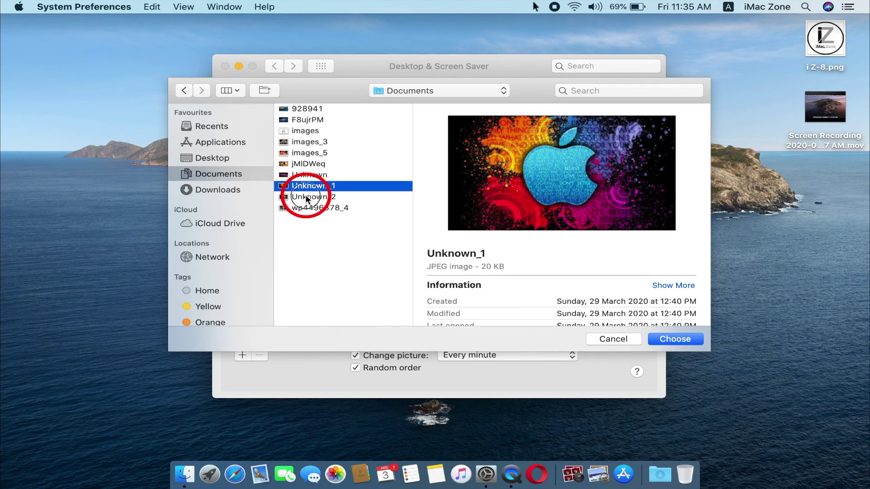
left_click(306, 196)
left_click(309, 142)
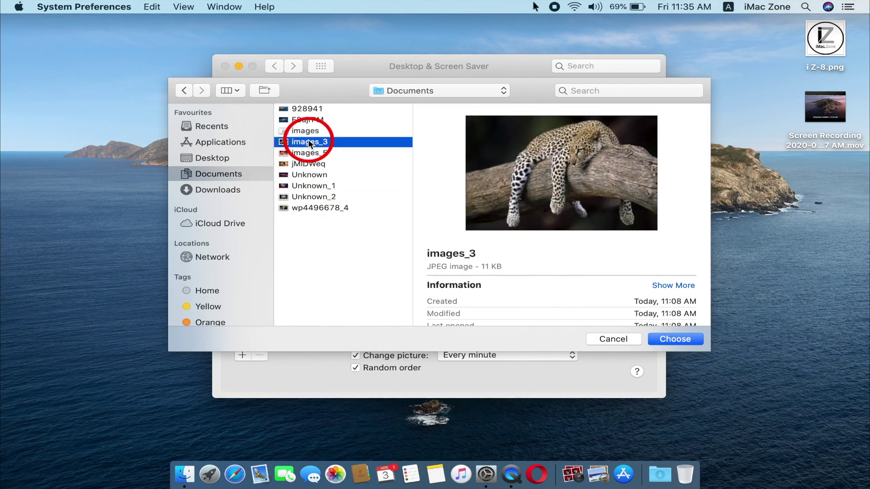
left_click(307, 153)
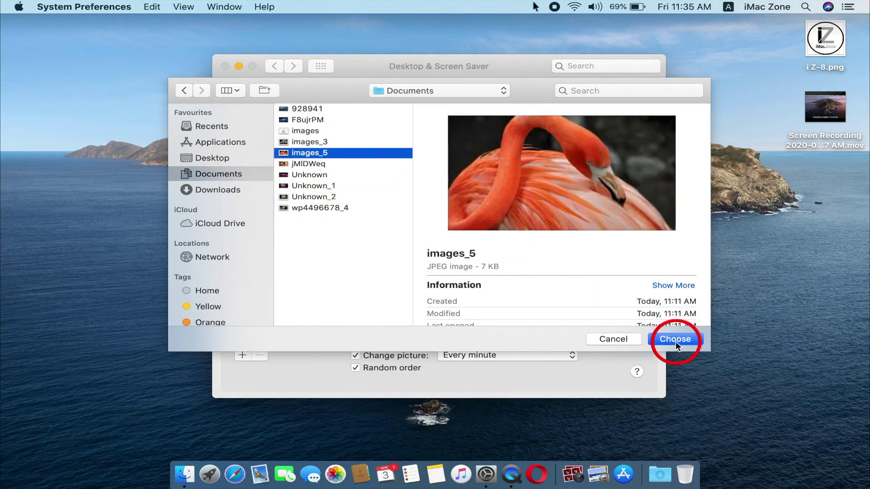
left_click(306, 154)
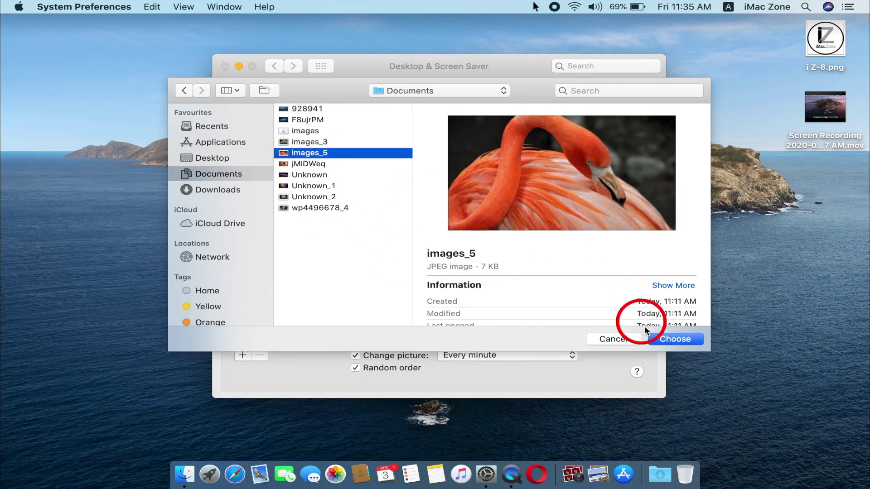
left_click(669, 340)
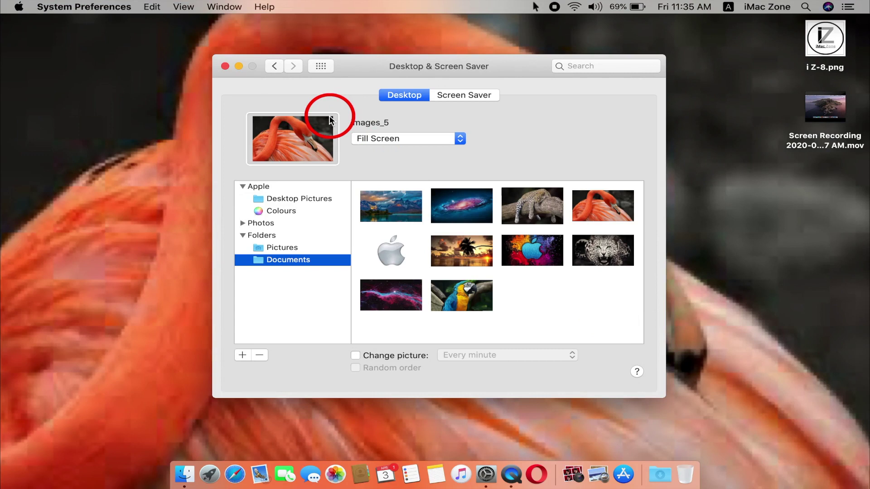
- Try the leopard picture images_3 as the background, and set the parrot picture wp4496678_4 as the desktop picture instead
left_click_drag(371, 73, 364, 117)
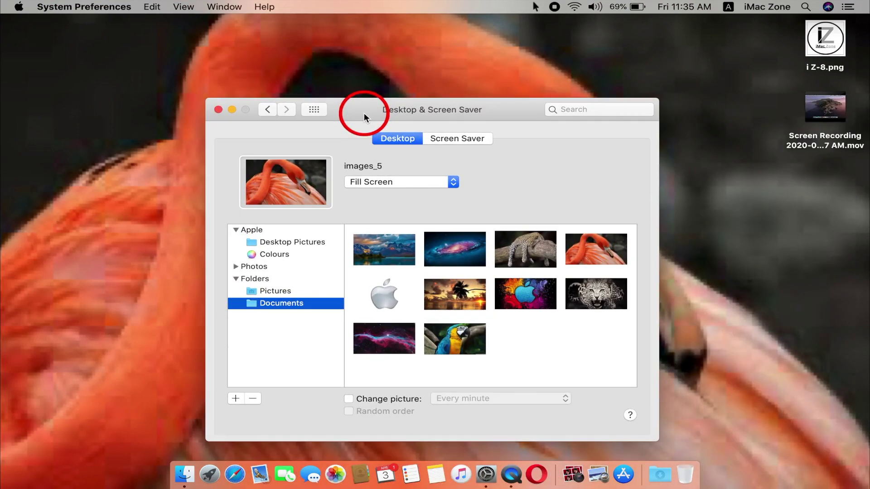
left_click(520, 246)
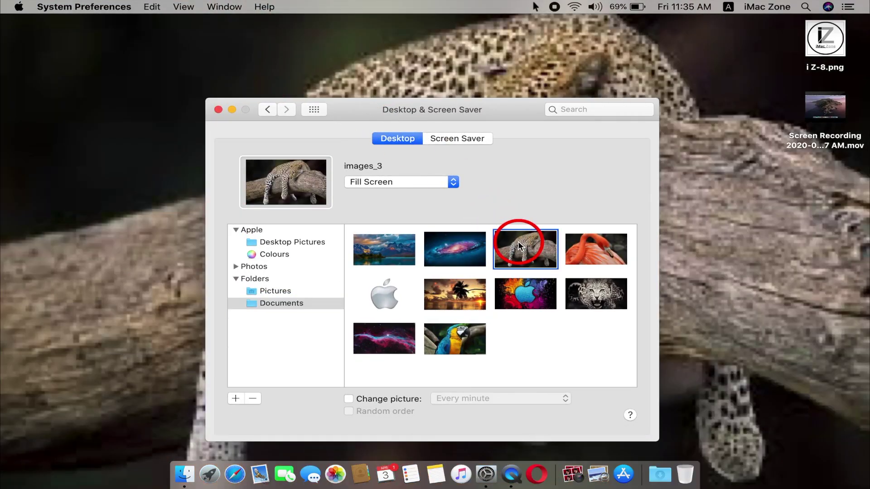
left_click(455, 335)
left_click_drag(368, 117, 208, 89)
left_click(94, 283)
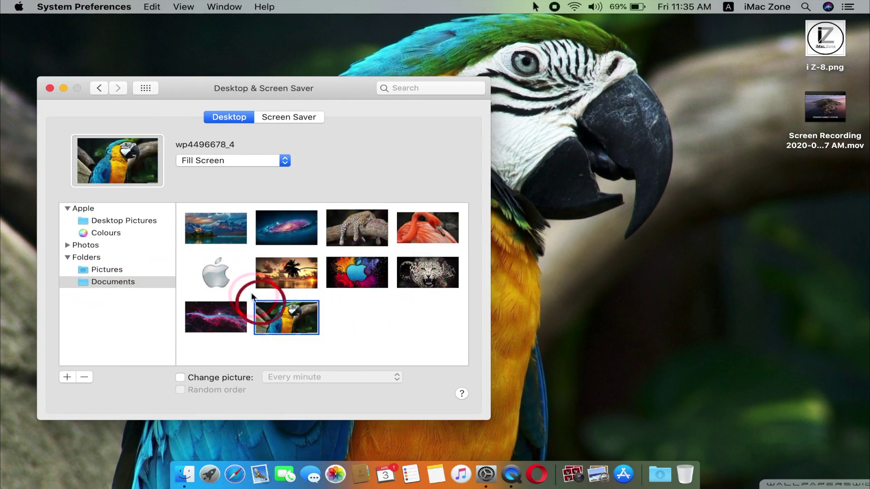
- Try rotating the Documents pictures every minute in random order, and turn the rotation off again
left_click(180, 378)
left_click(180, 389)
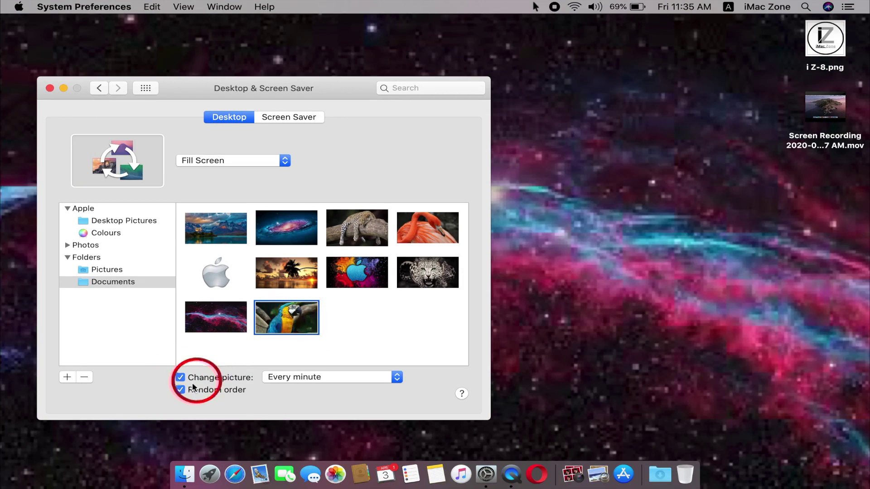
left_click(180, 377)
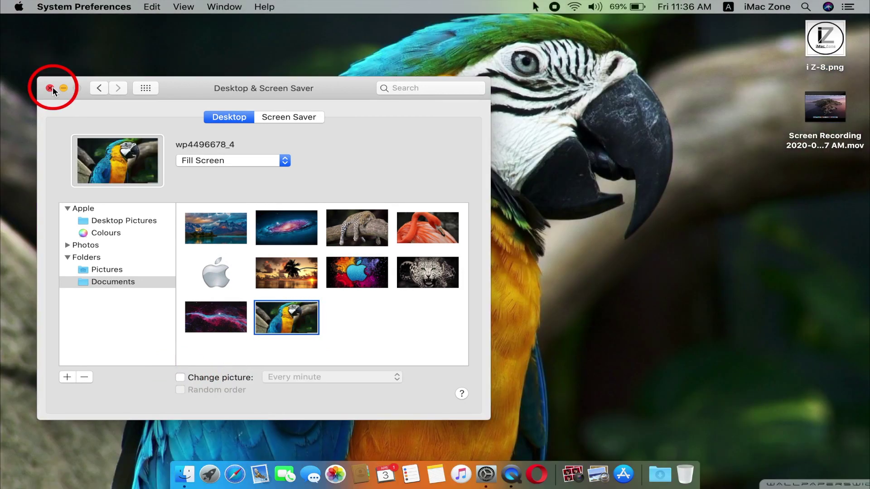
- Close the desktop settings and search the web in Safari for "hd nature wallpaper"
left_click(51, 88)
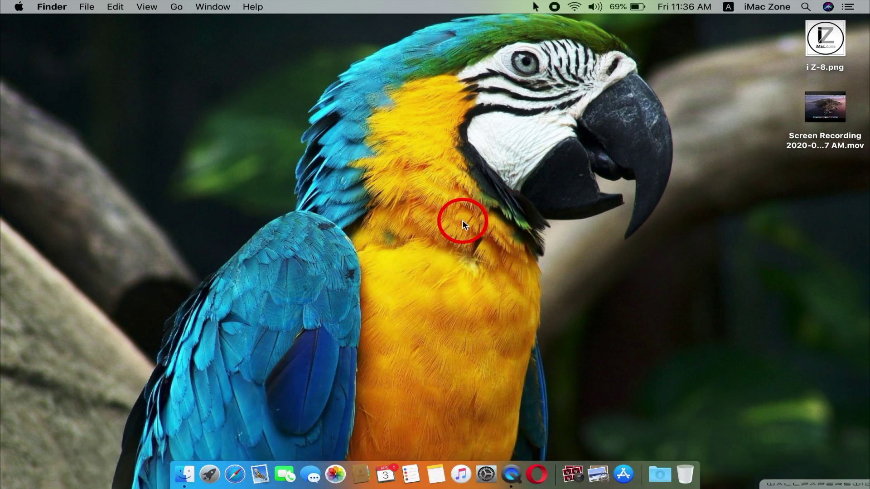
left_click(234, 462)
type("h")
key("BackSpace")
type("d")
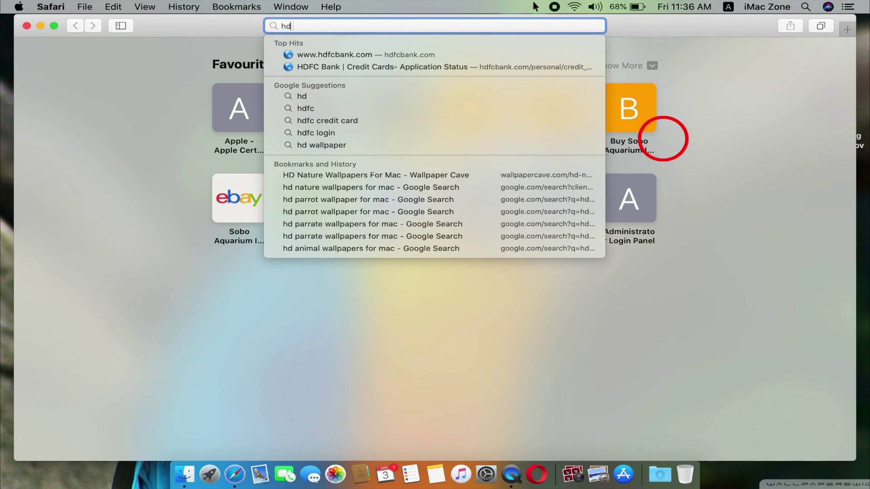
key("BackSpace")
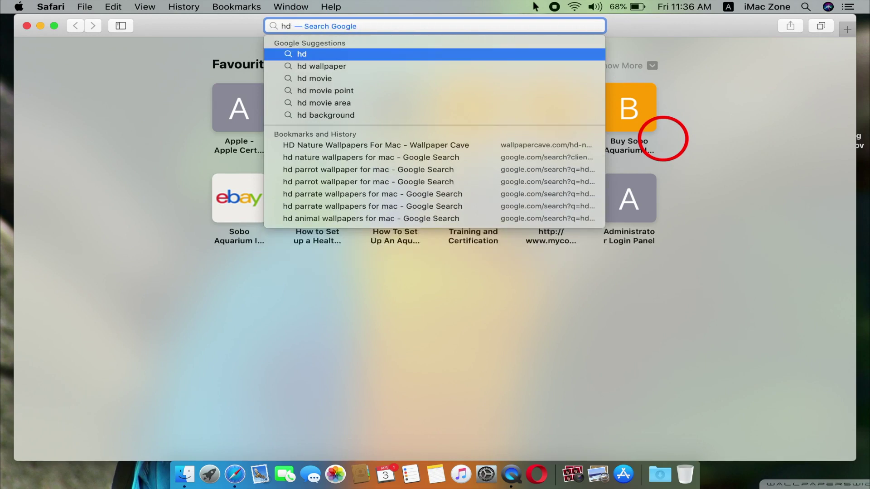
type("nature")
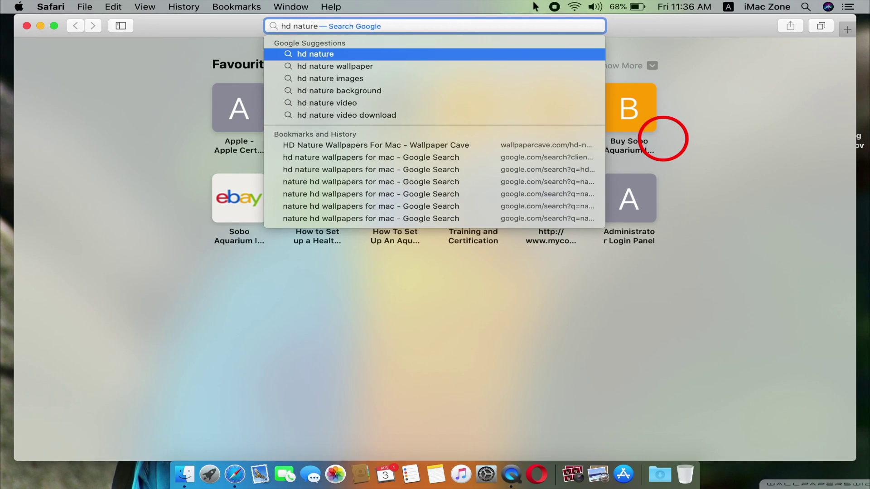
key("Down")
key("Return")
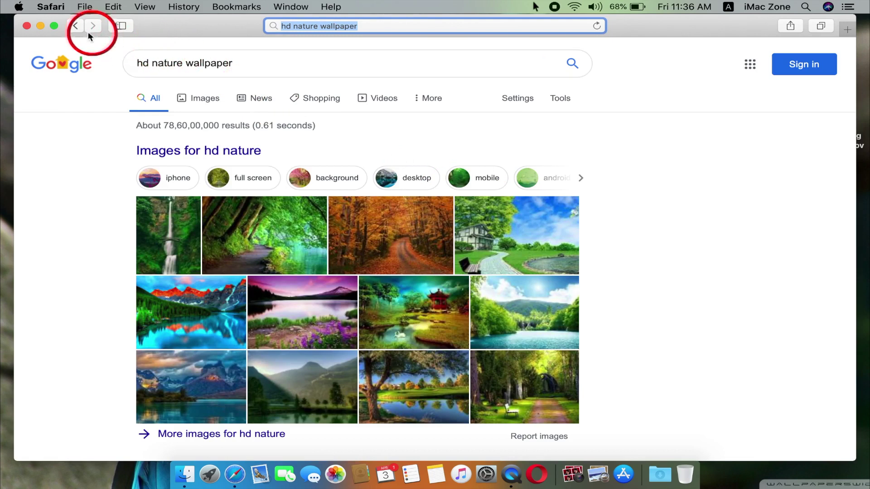
- Expand the browser to full screen and show the image results filtered to "full screen" wallpapers
left_click(54, 25)
key("super+l")
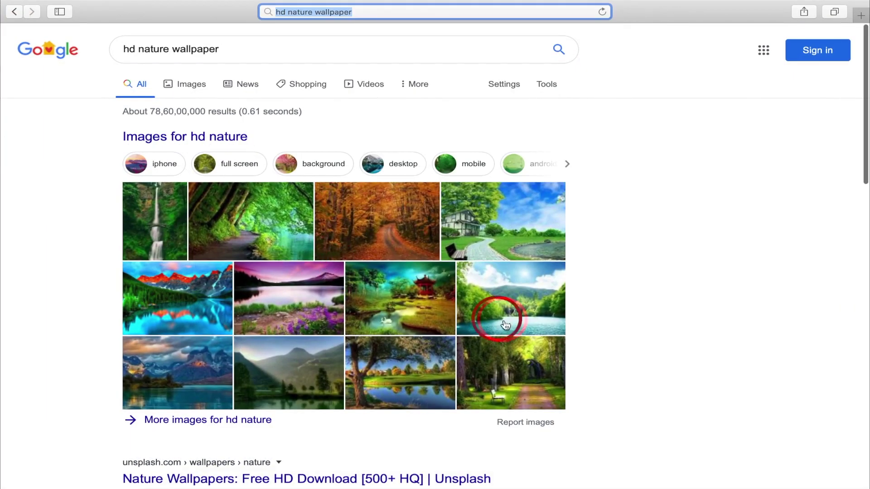
left_click(680, 323)
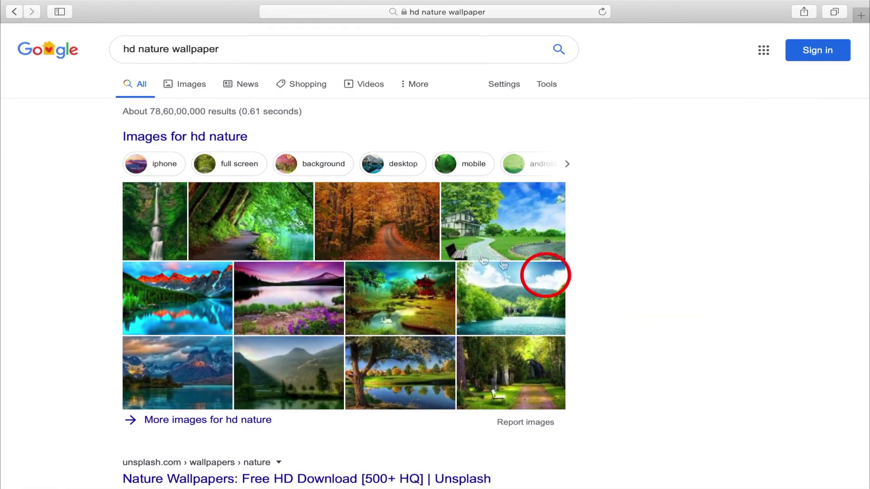
left_click(239, 175)
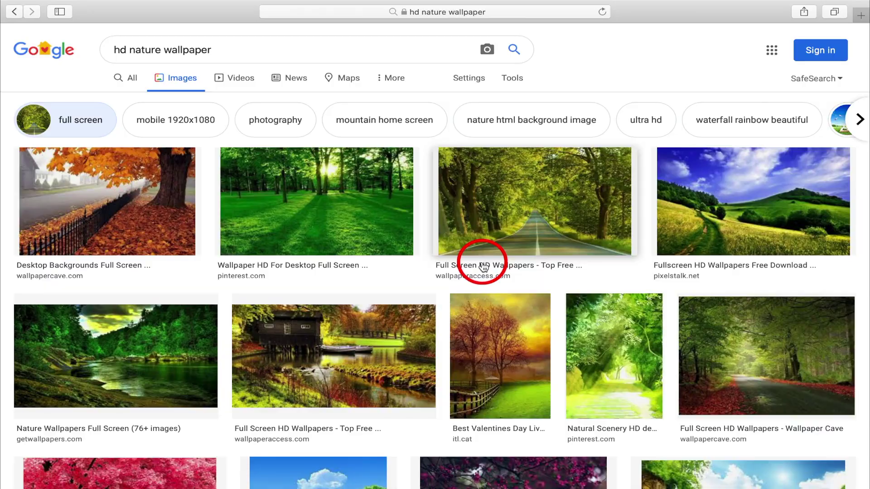
- Save the tropical palm-tree image from jakpost.travel in the image results to the Desktop folder
scroll(482, 267, "down", 3)
scroll(483, 267, "down", 3)
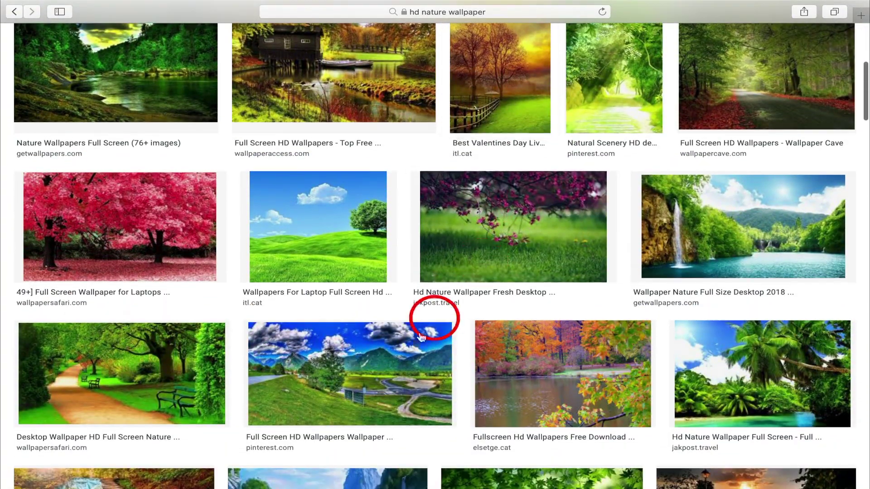
scroll(549, 387, "down", 3)
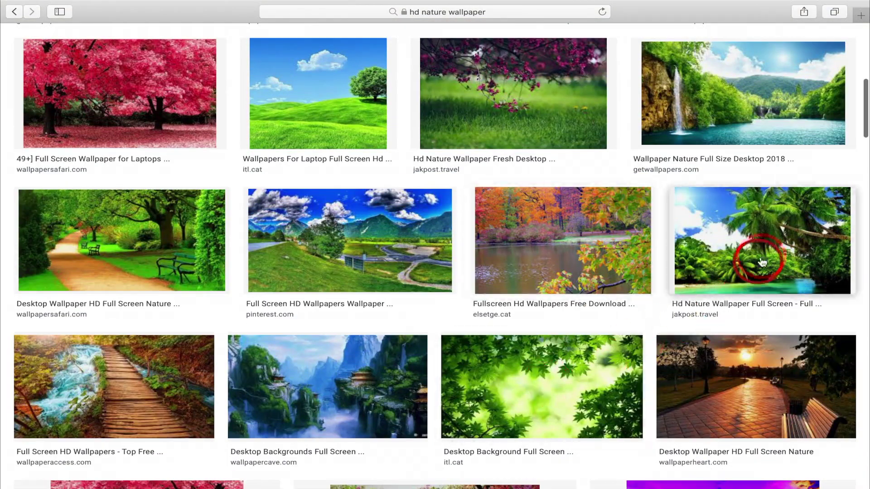
right_click(775, 240)
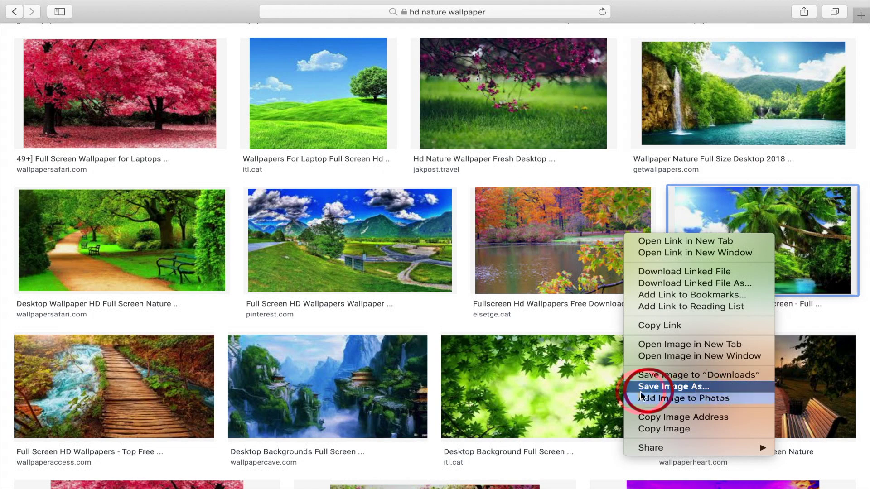
left_click(672, 387)
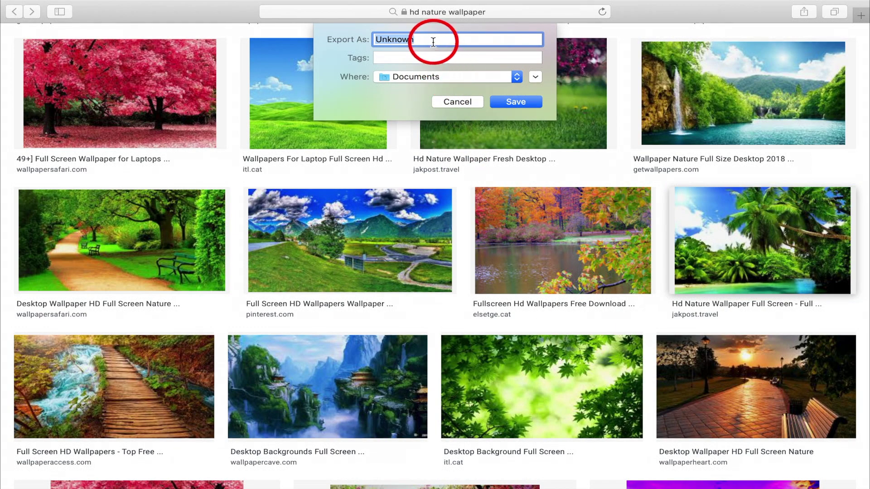
left_click(517, 77)
left_click(535, 77)
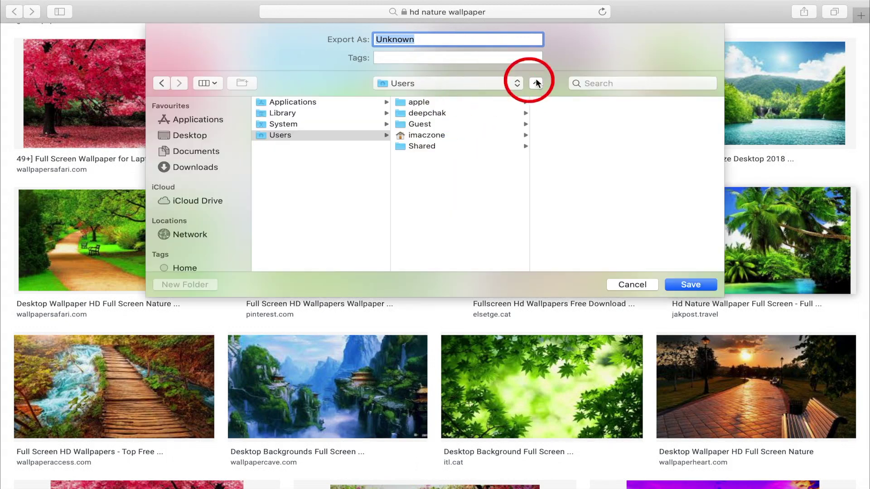
left_click(536, 82)
left_click(536, 83)
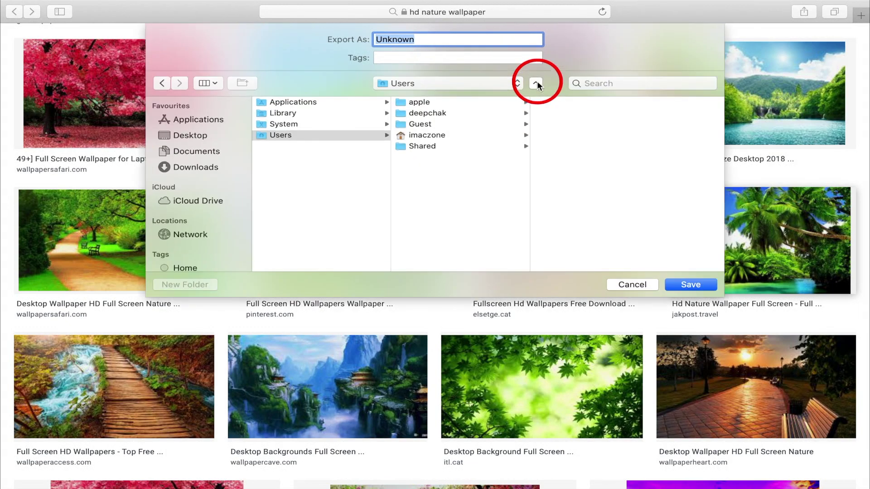
left_click(197, 136)
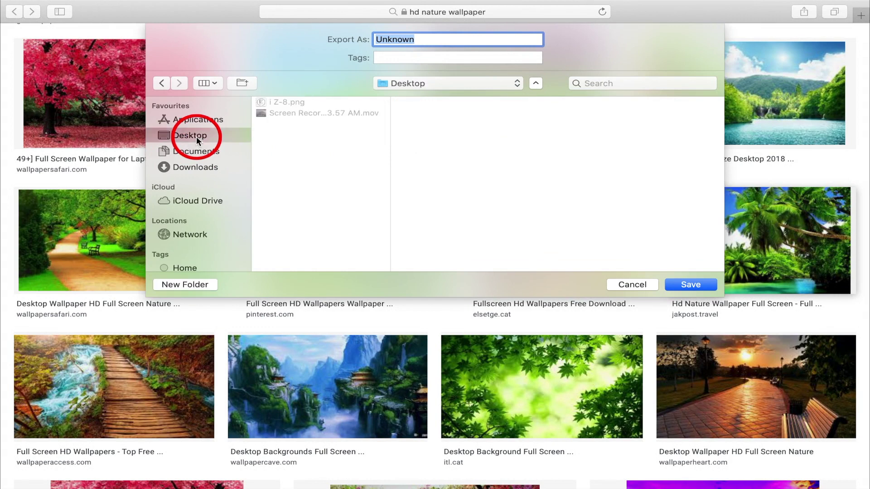
left_click(677, 282)
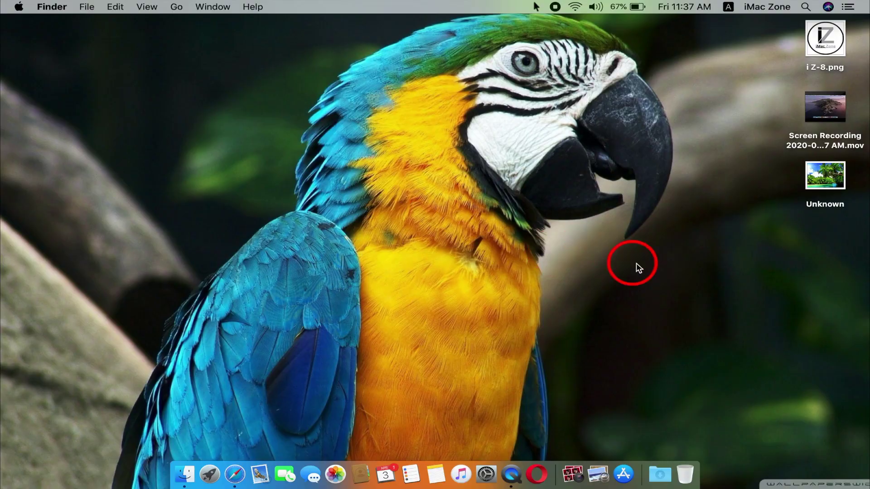
- Open the available file actions for the saved palm-tree picture on the desktop
right_click(822, 177)
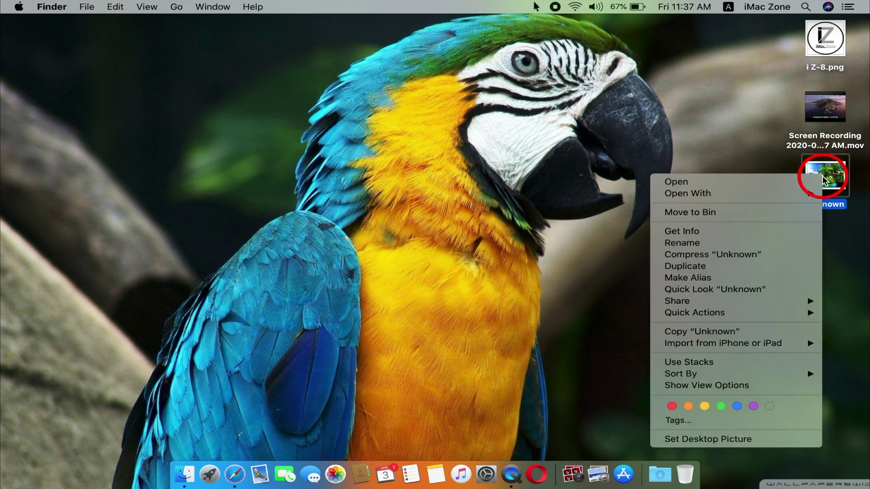